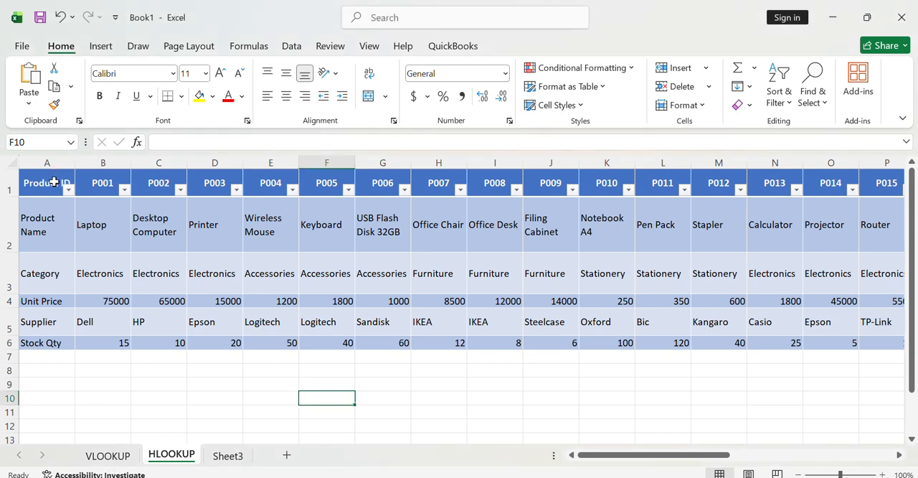
- Compare the vertical Product ID column on the VLOOKUP sheet with the horizontal Product ID row on the HLOOKUP sheet
click(114, 459)
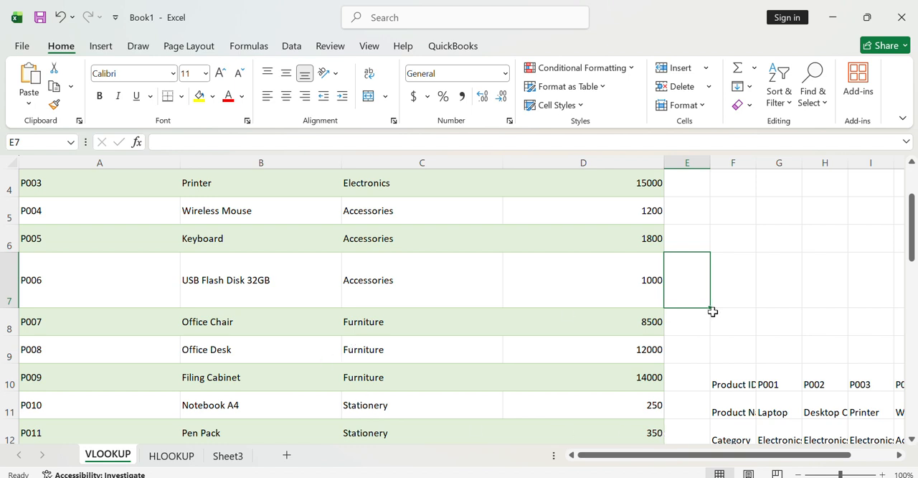
drag(914, 227, 914, 203)
click(99, 178)
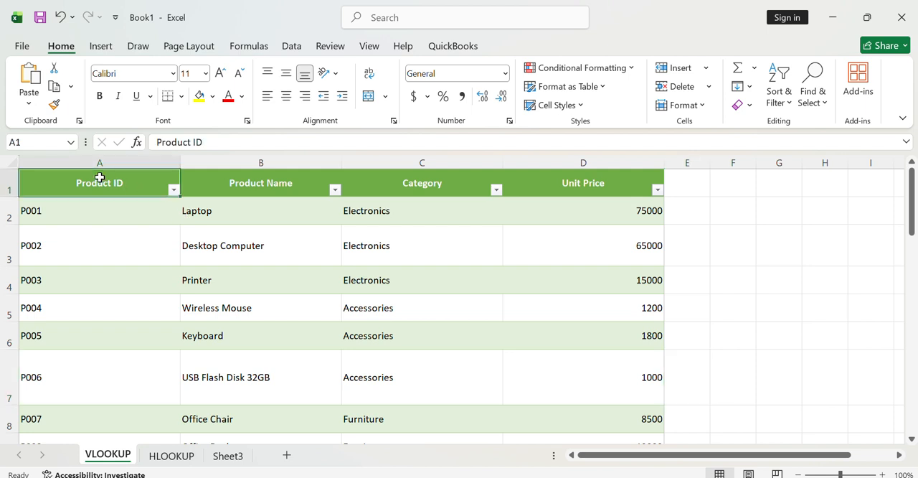
click(100, 160)
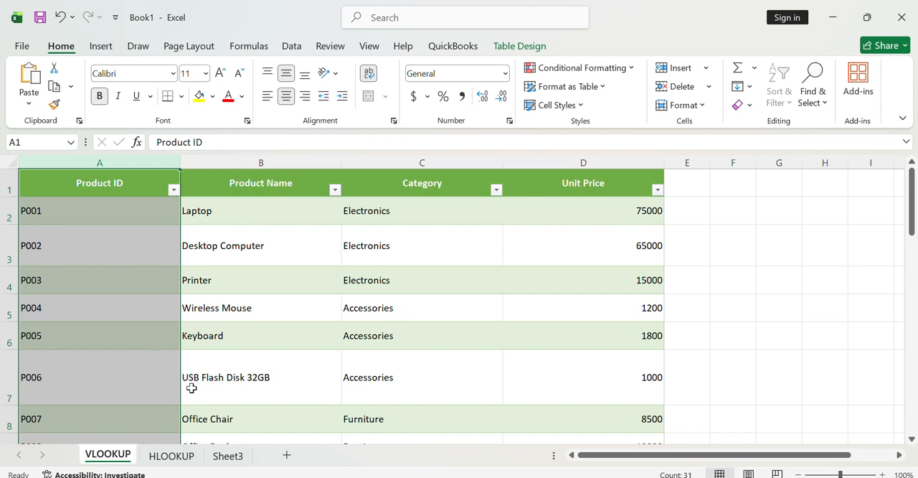
click(177, 463)
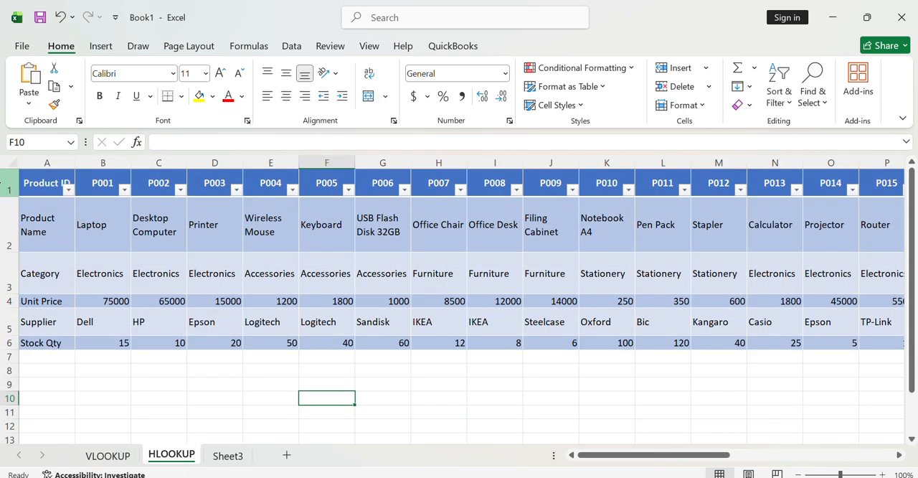
click(10, 186)
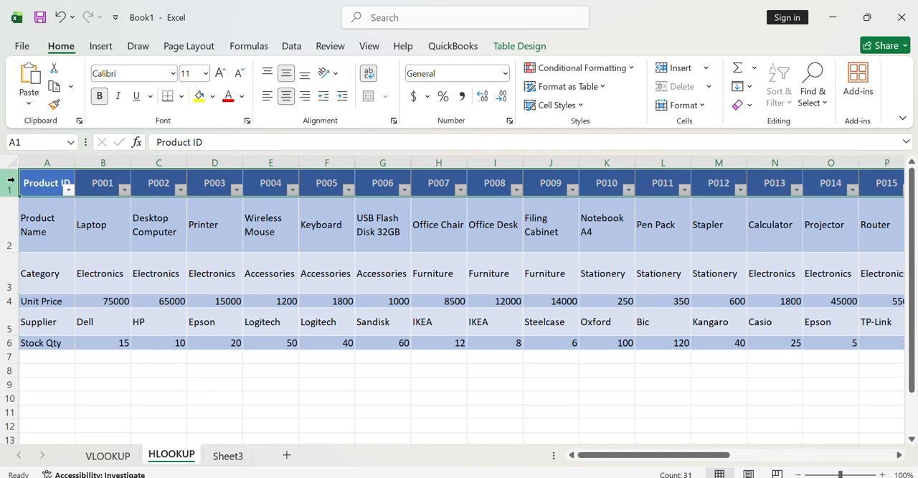
click(54, 160)
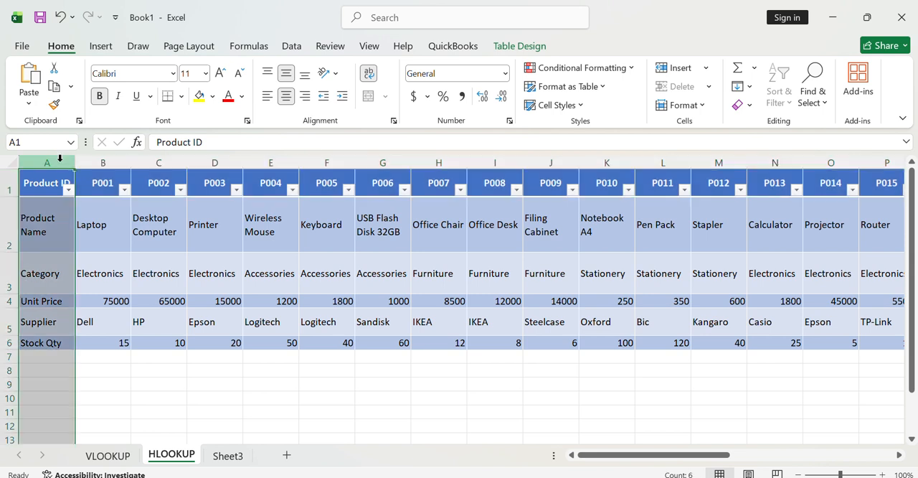
click(5, 186)
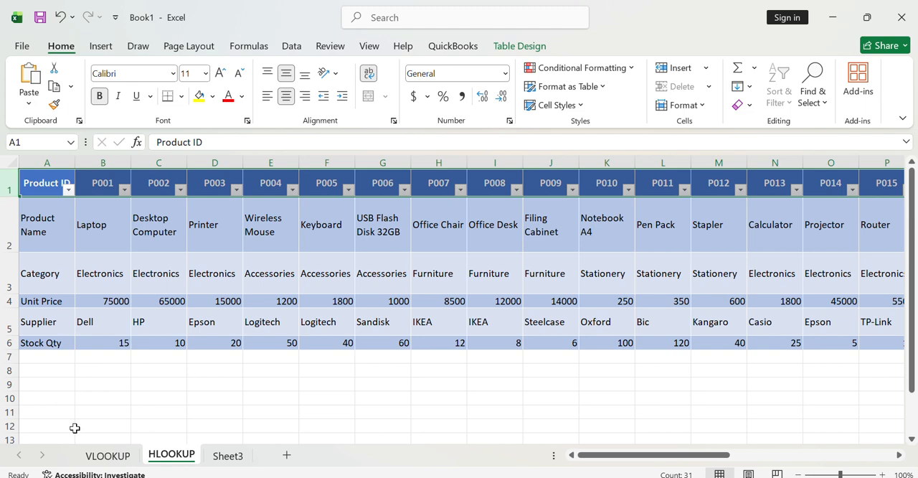
- Examine the Product ID column, header row, P001 record and Unit Price column on the VLOOKUP sheet
click(107, 456)
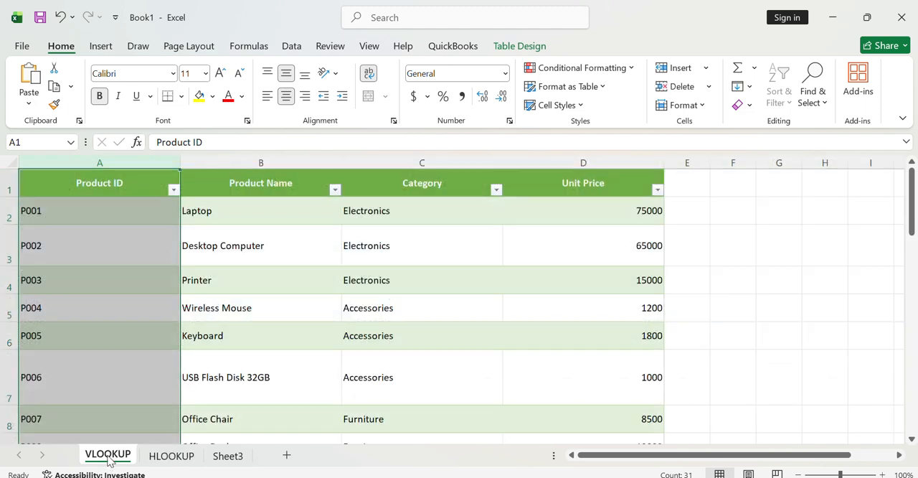
click(108, 181)
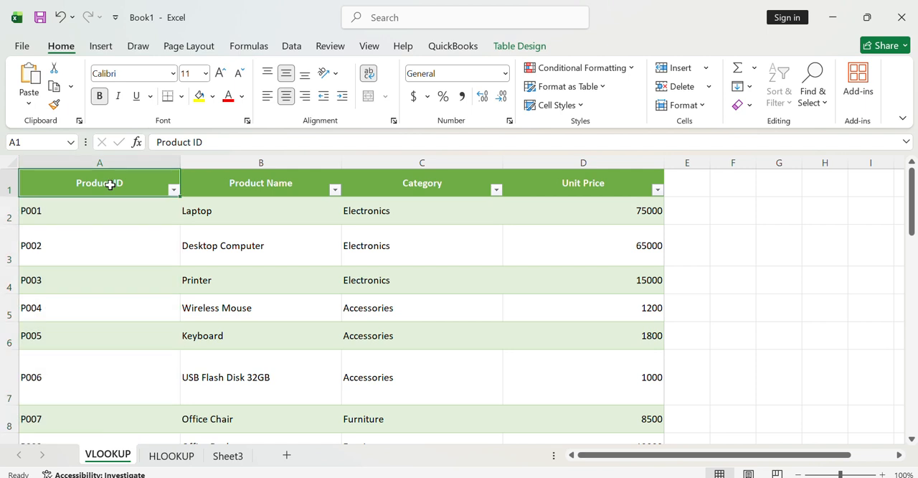
click(74, 277)
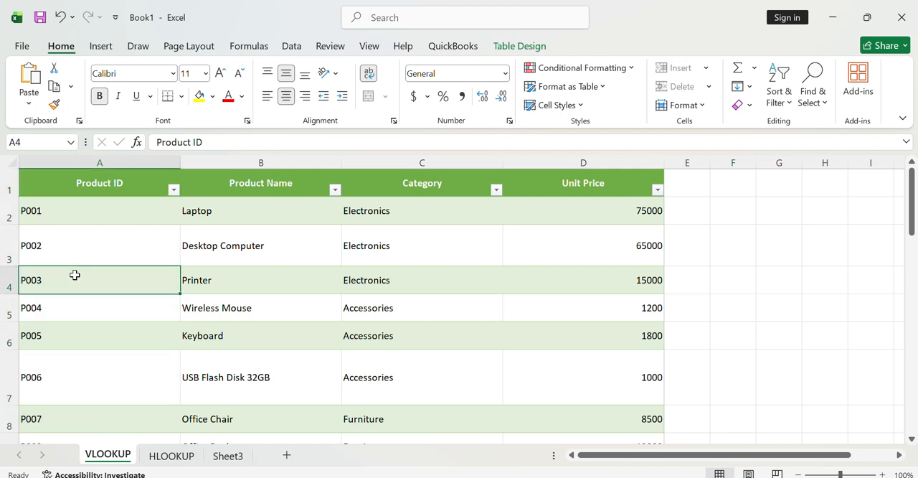
click(91, 182)
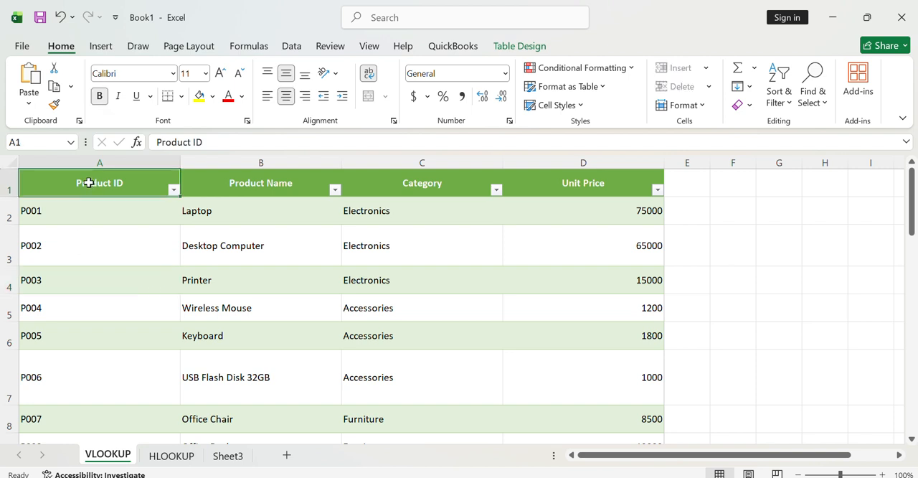
click(101, 163)
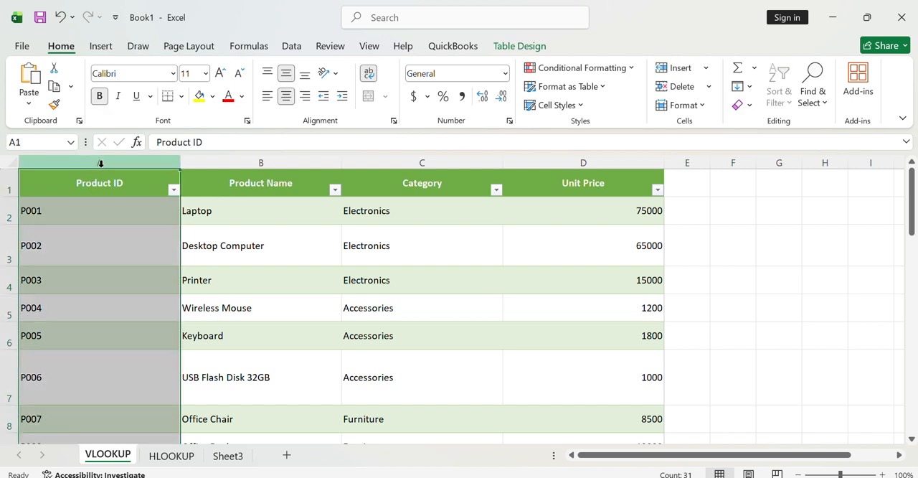
click(7, 212)
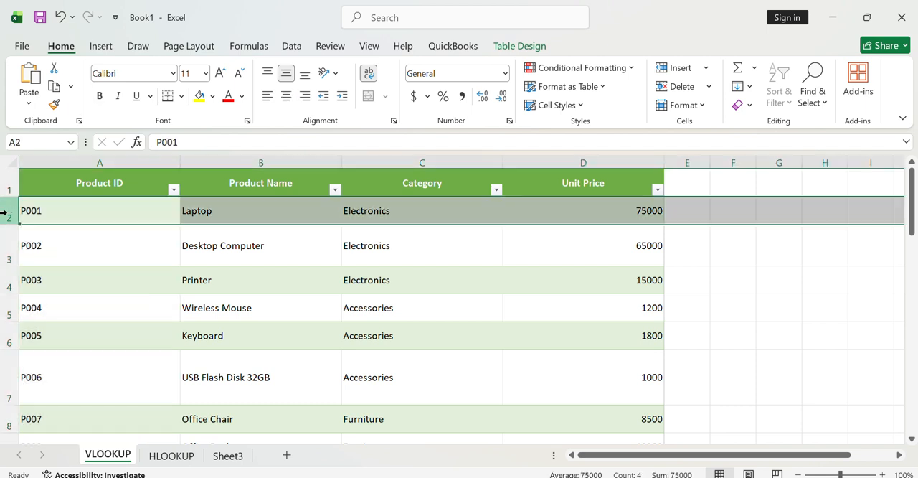
click(10, 182)
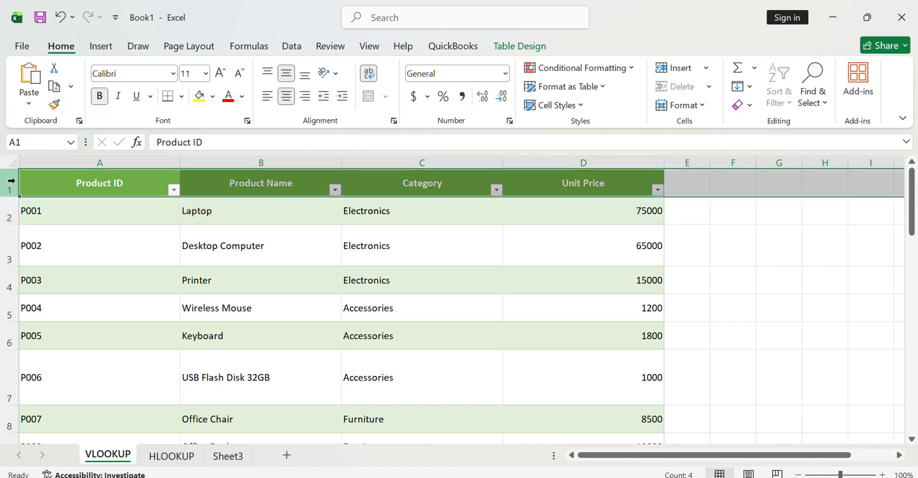
click(115, 162)
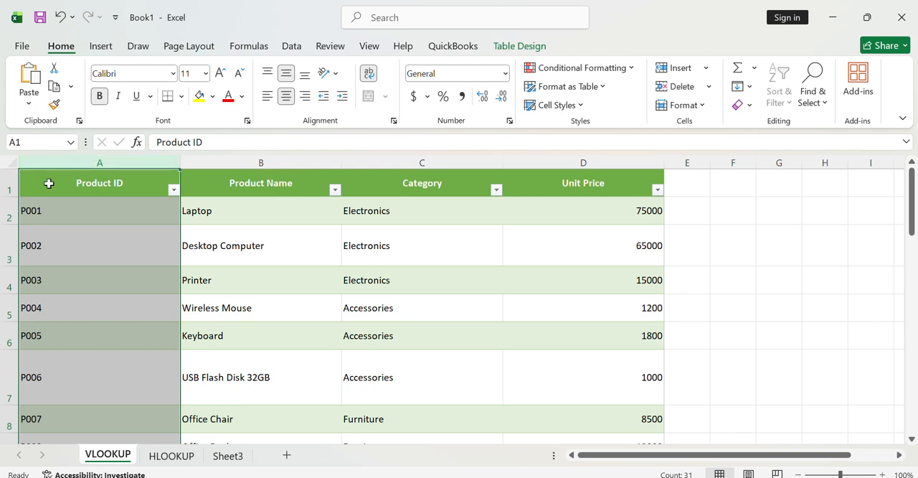
click(6, 184)
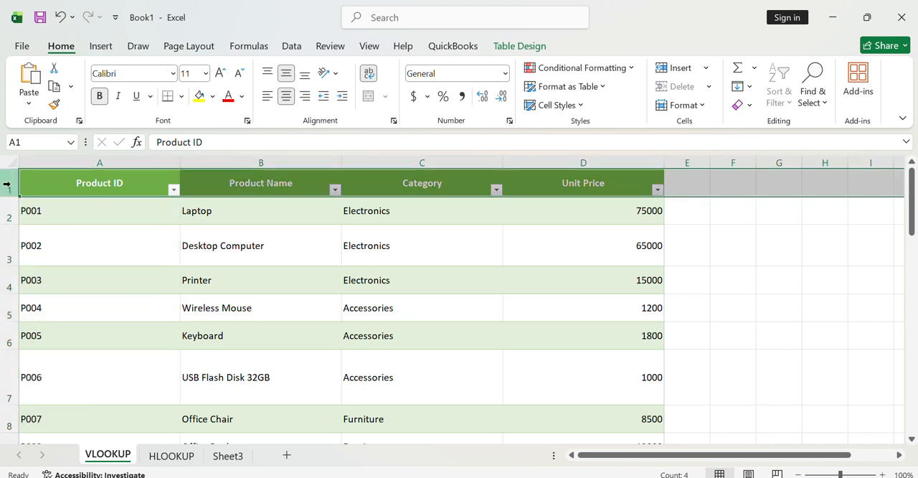
click(86, 163)
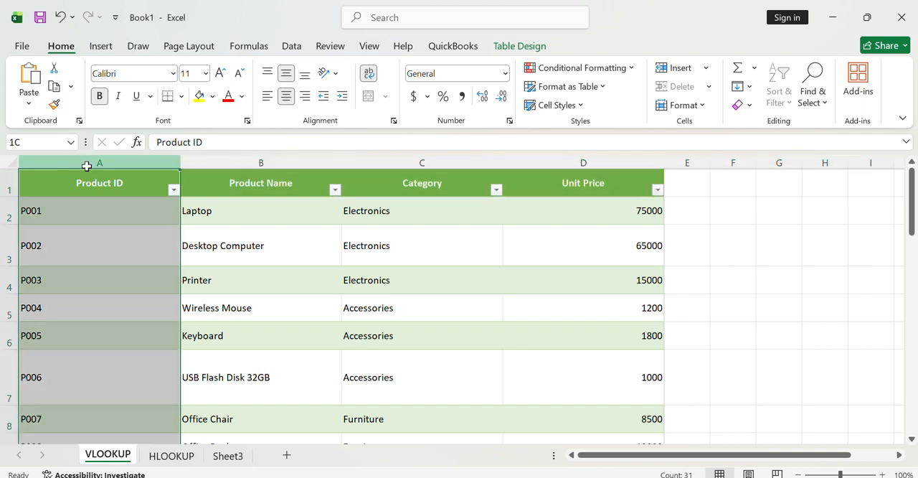
click(7, 213)
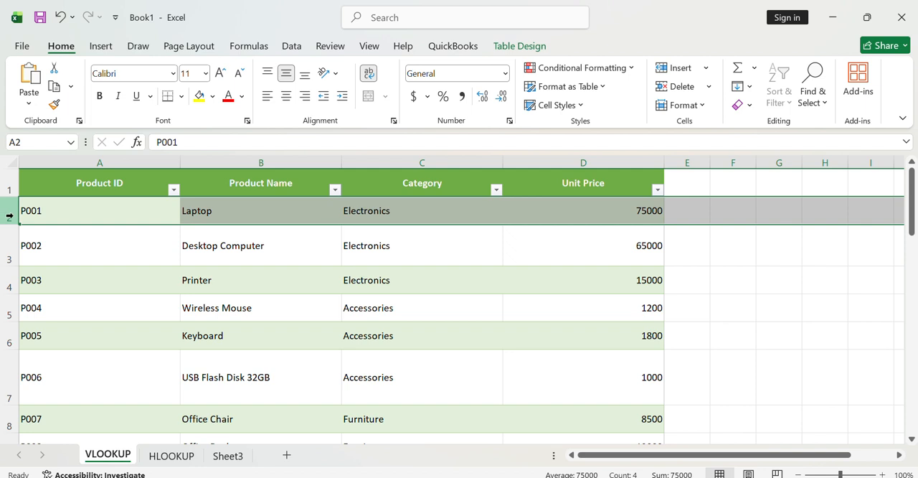
click(602, 158)
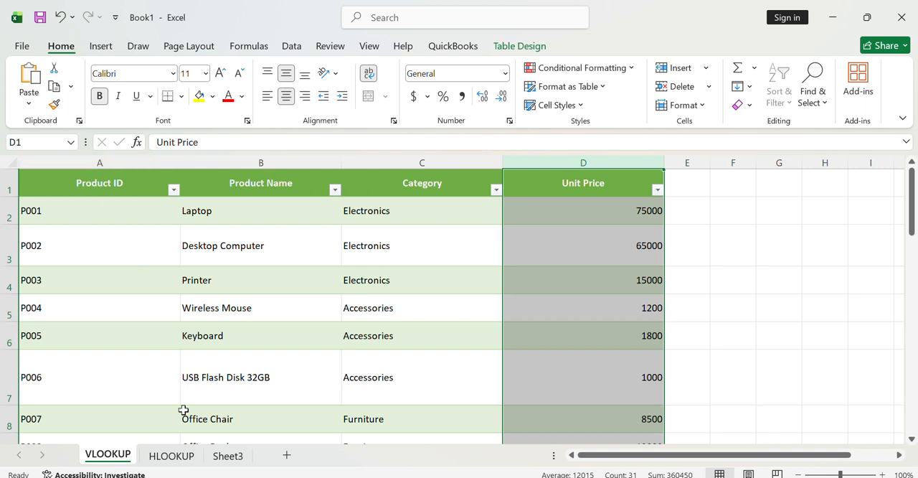
- Examine column A and the Product Name and Product ID rows on the HLOOKUP sheet
click(180, 457)
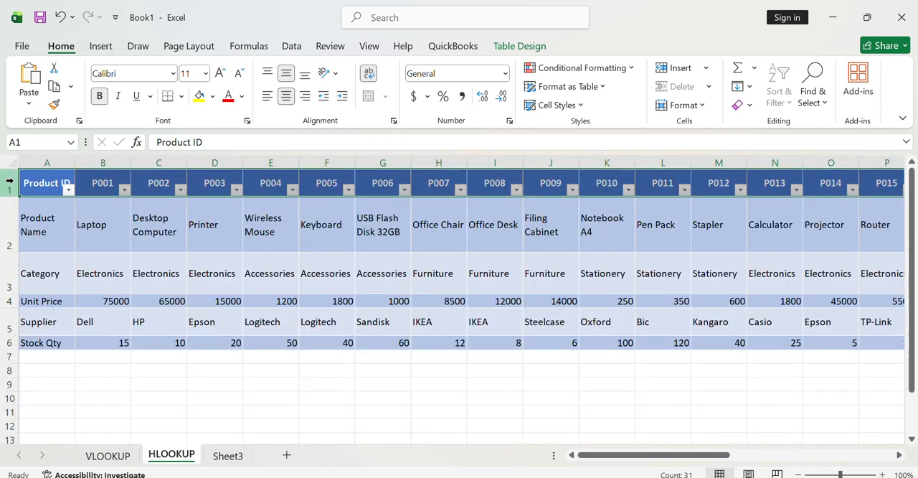
click(63, 157)
click(10, 208)
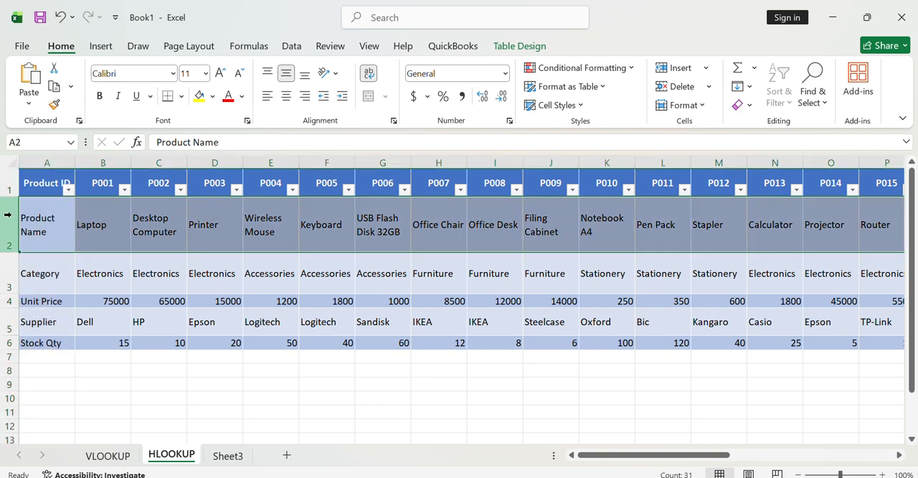
click(14, 181)
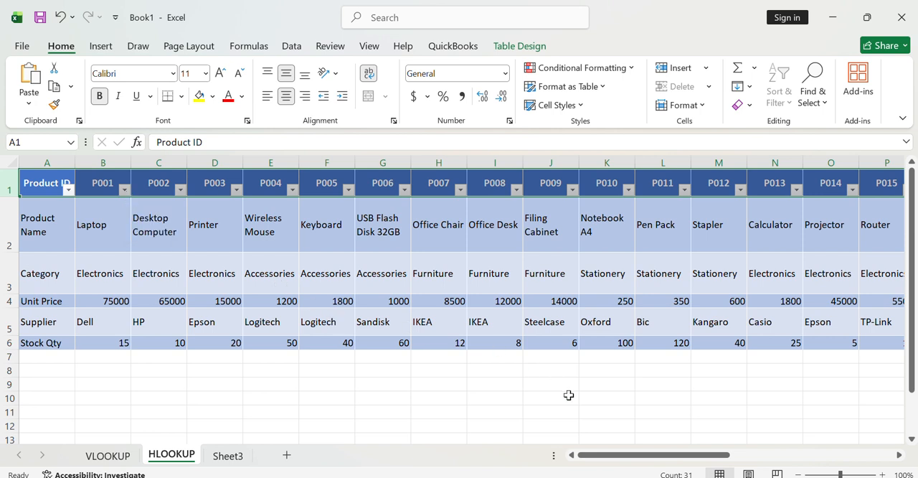
drag(683, 459, 403, 423)
- Begin an HLOOKUP formula in cell F10 of the HLOOKUP sheet with "P024" as the lookup value
click(307, 396)
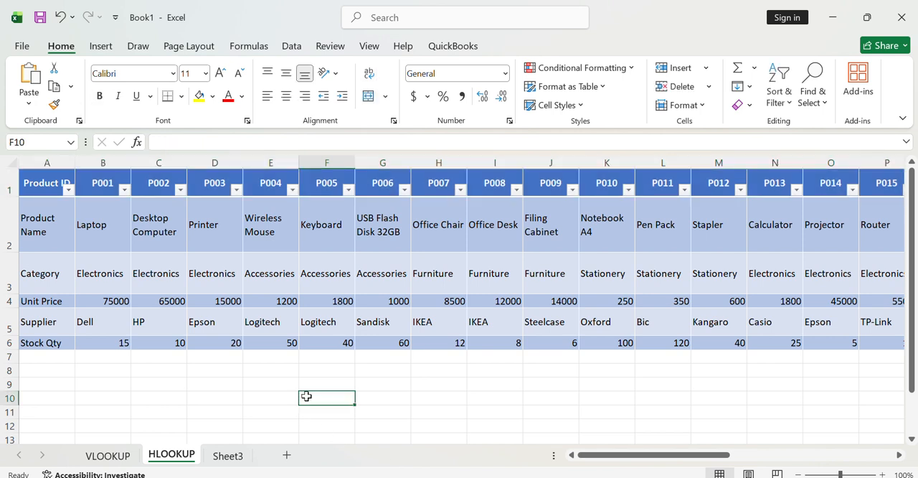
text(=)
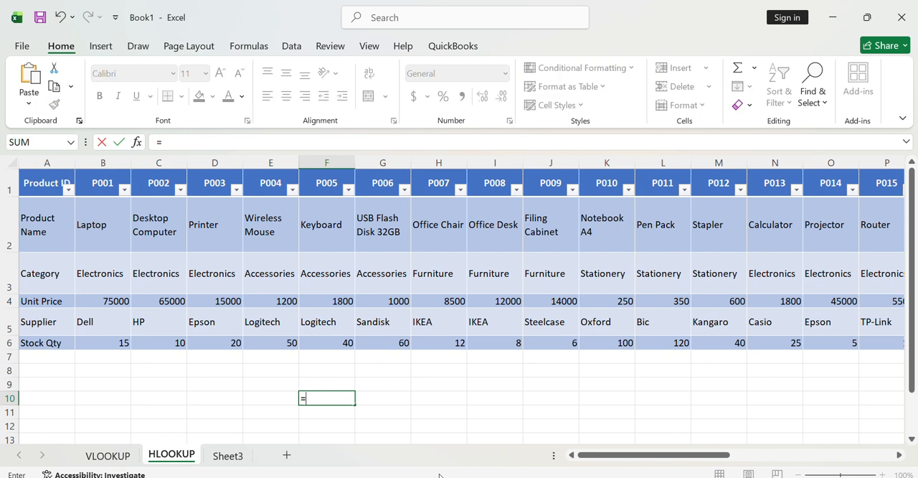
text(H)
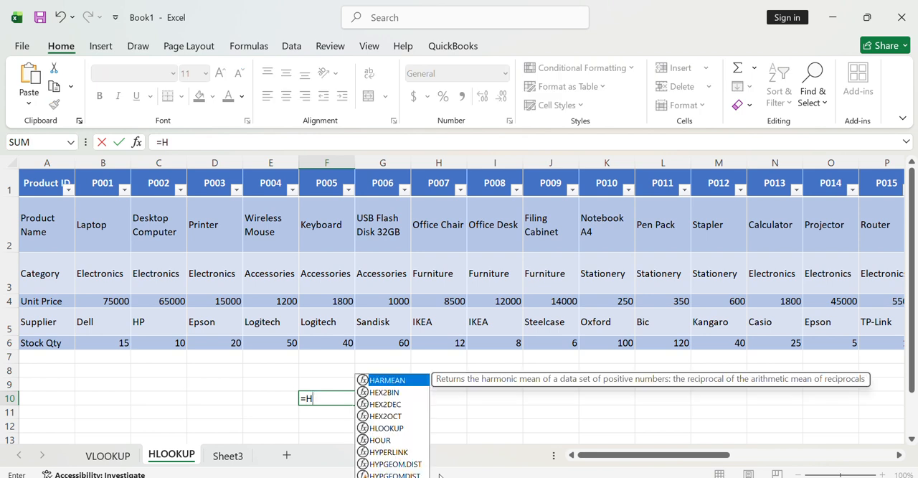
text(L)
key(Tab)
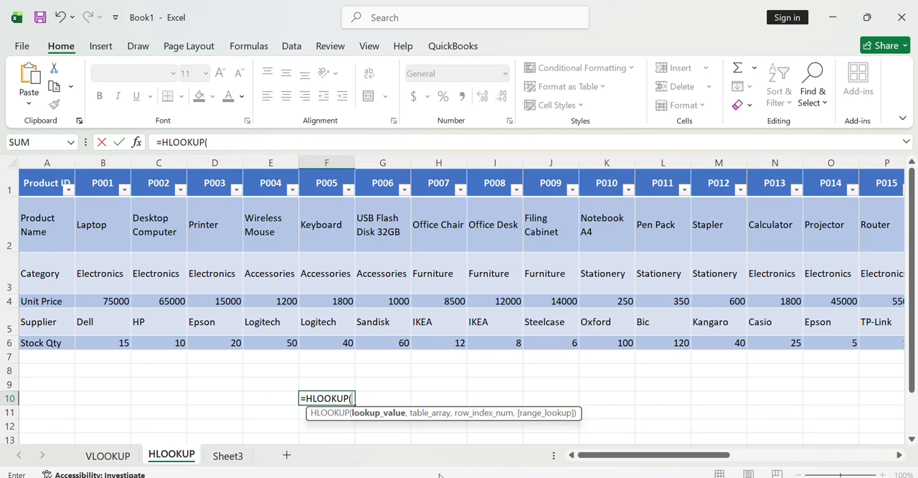
text("P024",)
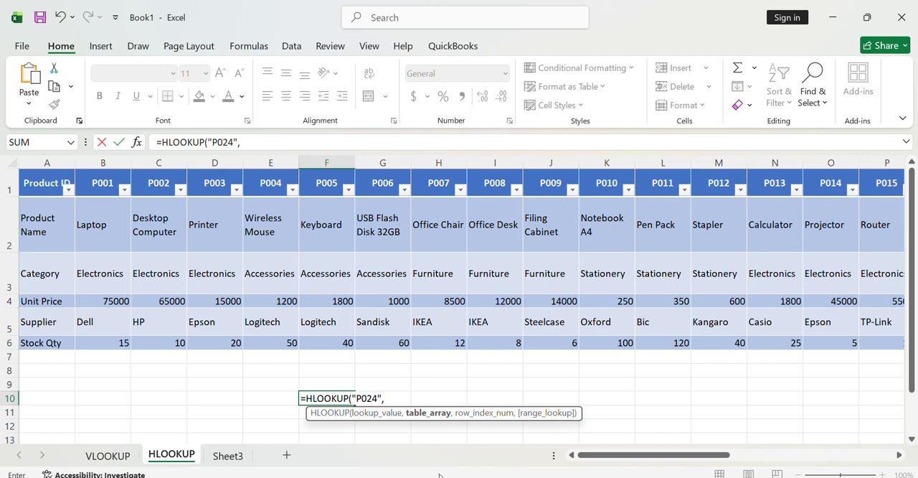
text(A1:)
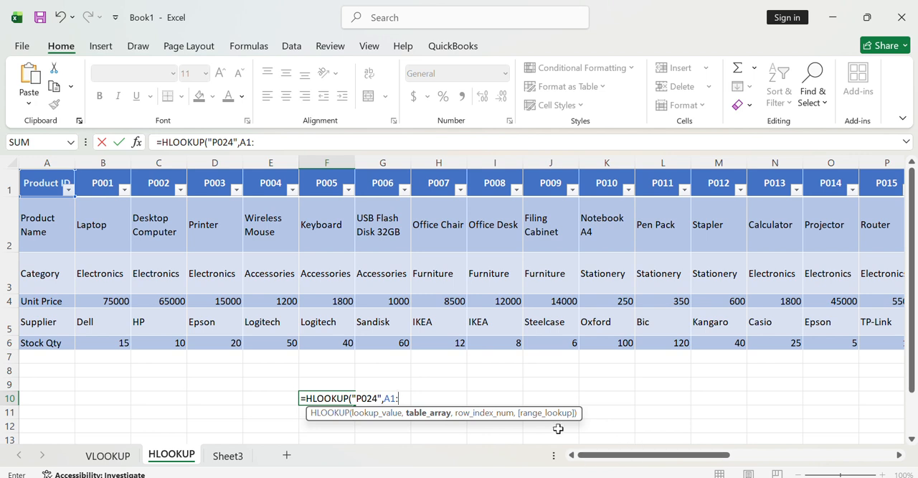
- Enter A1:AE6 as the table array of the HLOOKUP formula in F10
click(9, 188)
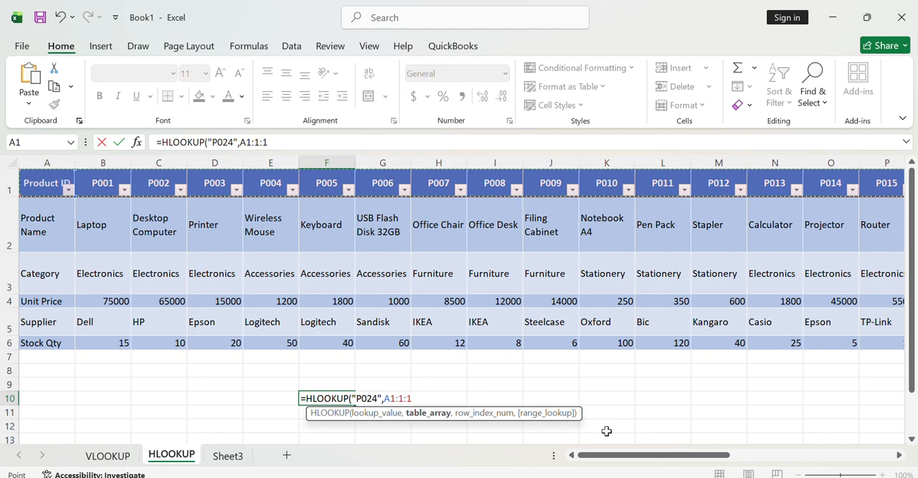
drag(667, 459, 838, 457)
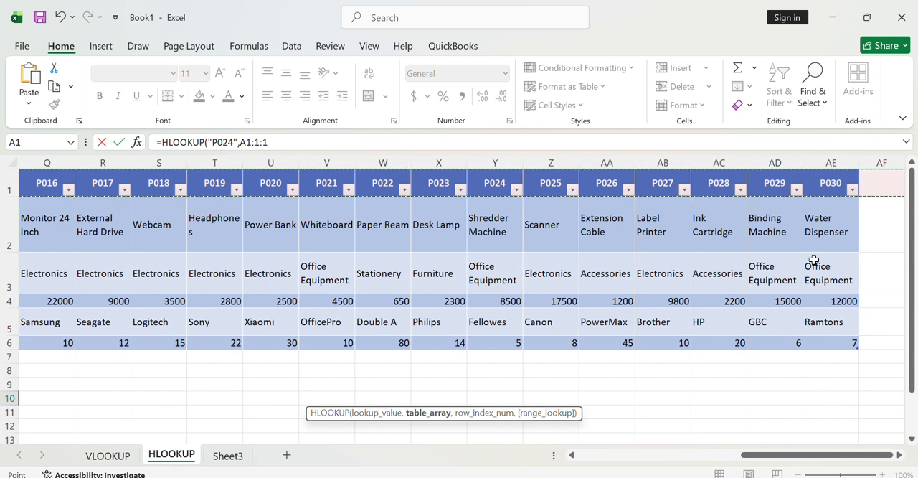
click(832, 163)
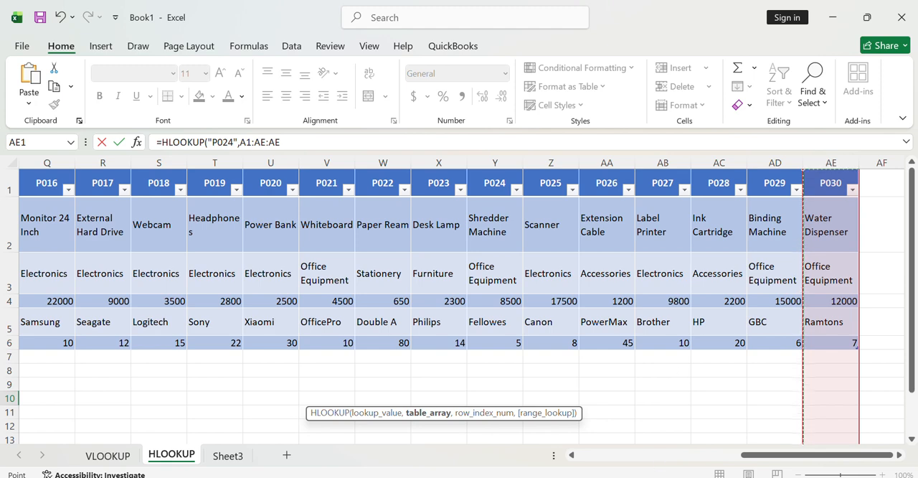
drag(765, 457, 599, 459)
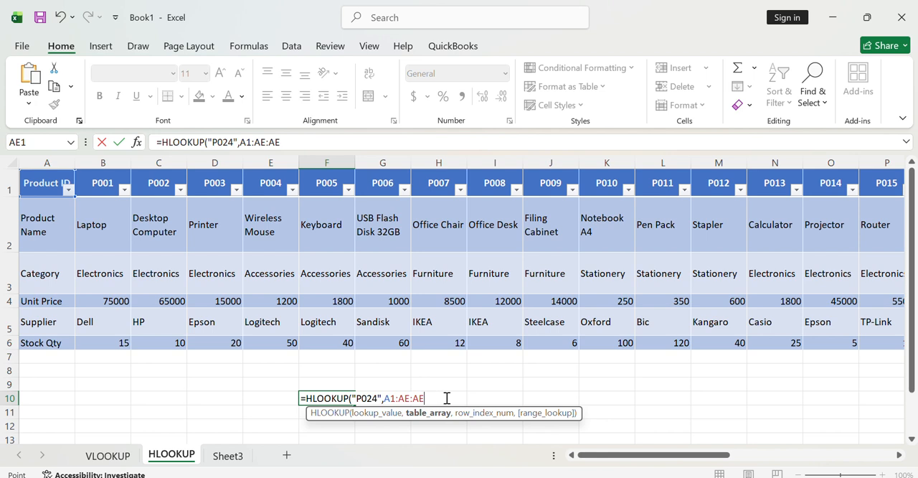
key(BackSpace)
key(BackSpace)
text(6)
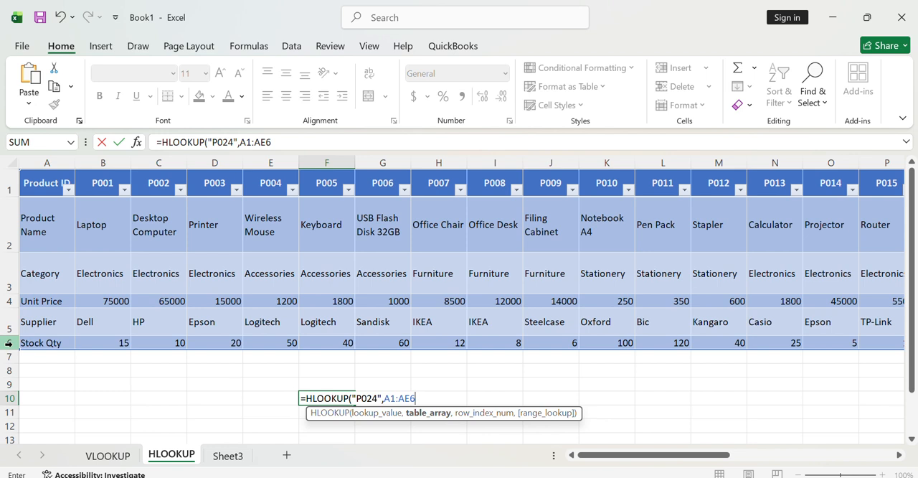
- Complete the HLOOKUP formula in F10 with row index number 3 and FALSE for an exact match
text(,)
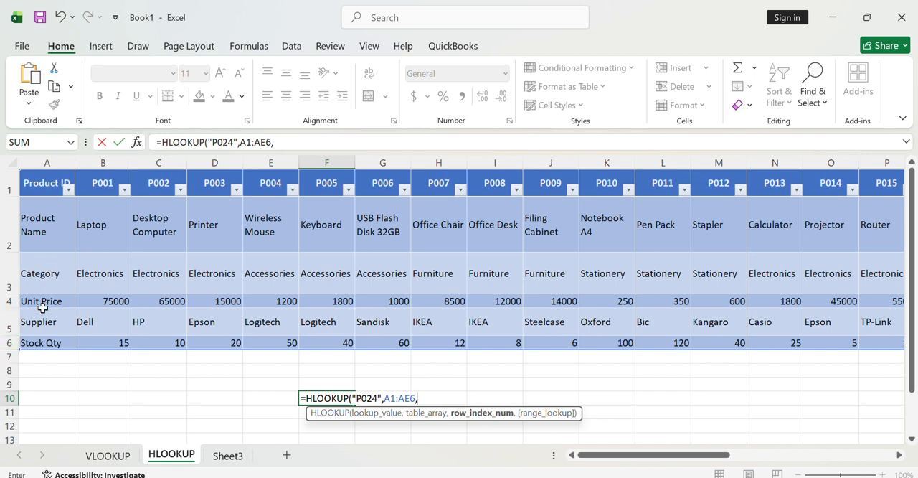
text(3,FA)
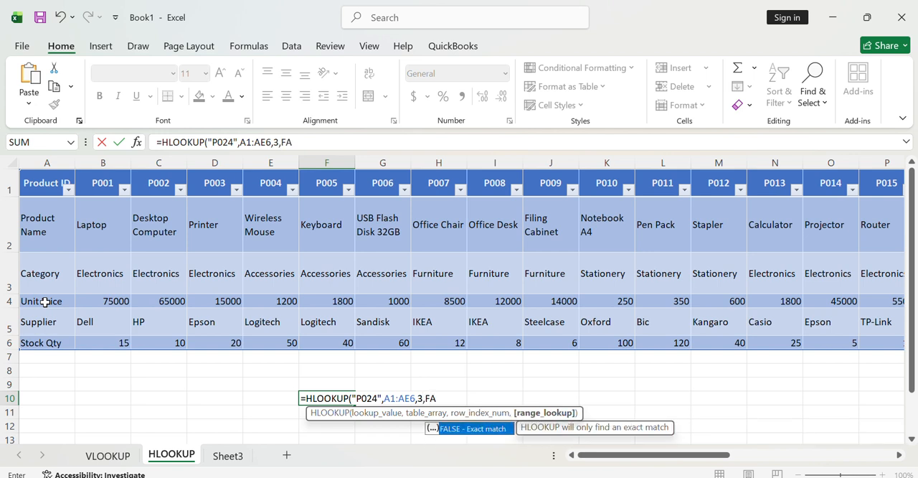
text(LSE)
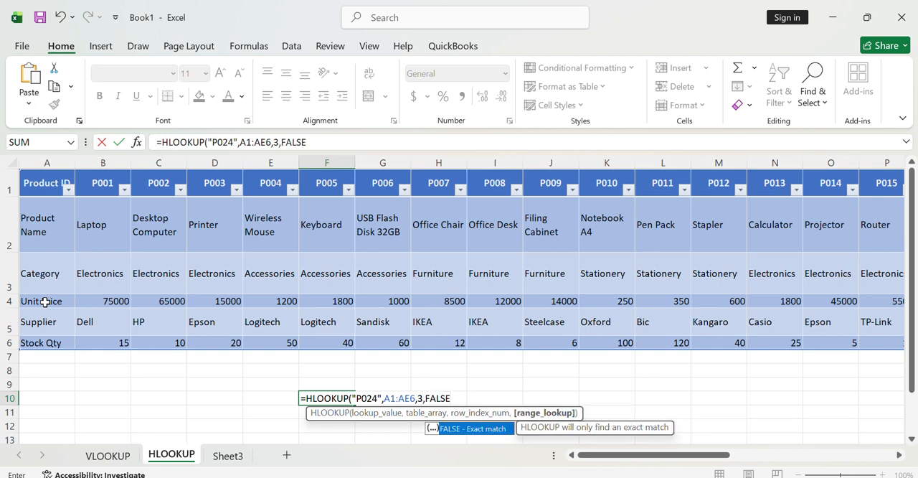
text())
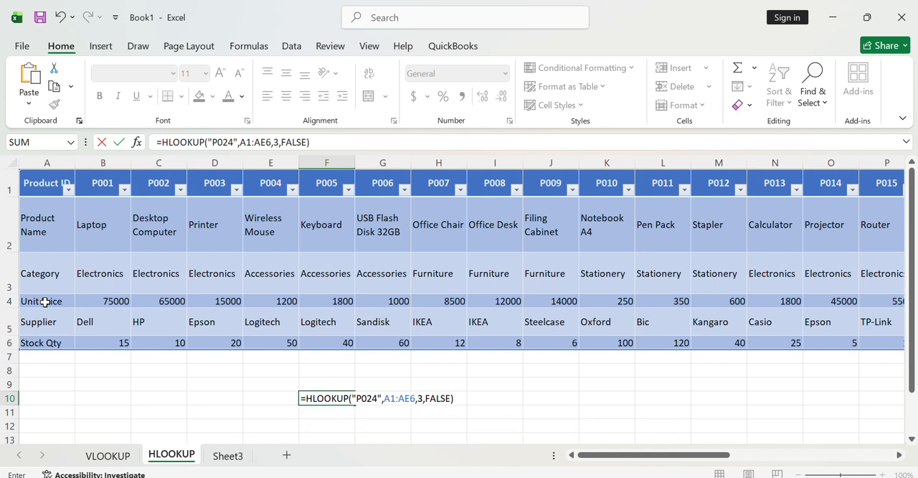
key(Return)
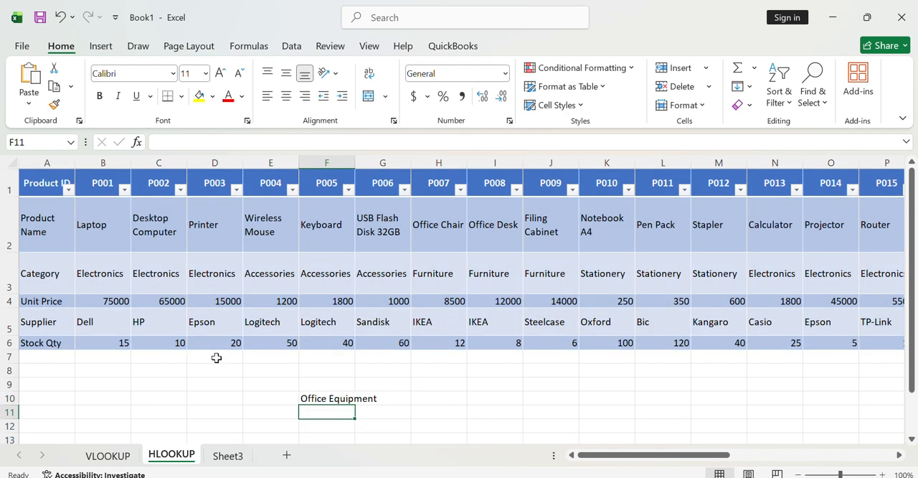
- Review the formula in F10 against the row labels in column A and the category of product P024
click(315, 396)
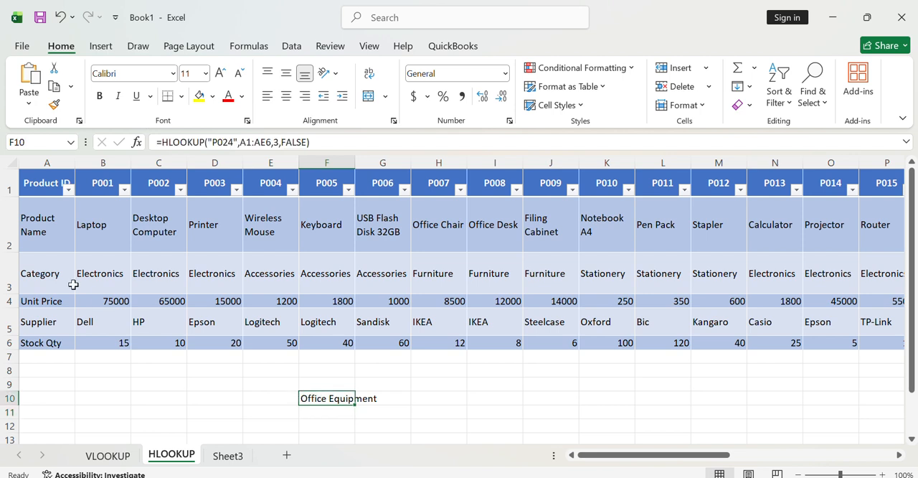
click(52, 181)
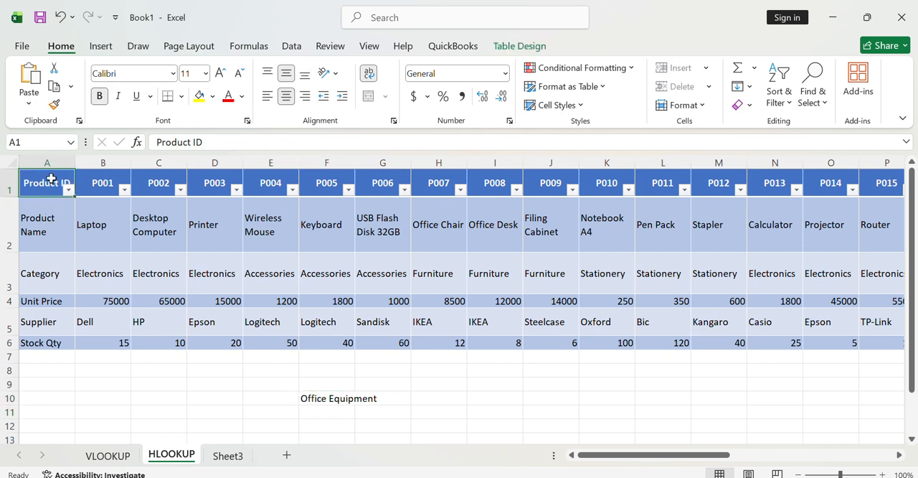
click(49, 229)
click(48, 278)
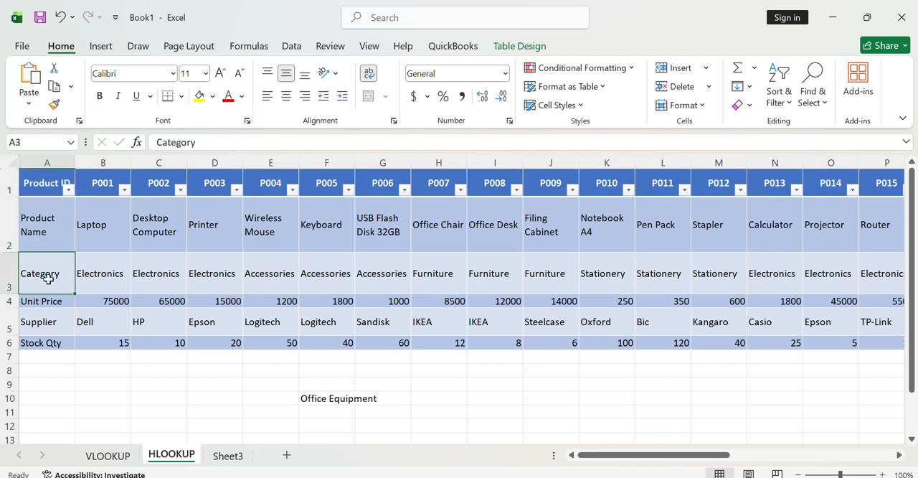
click(40, 232)
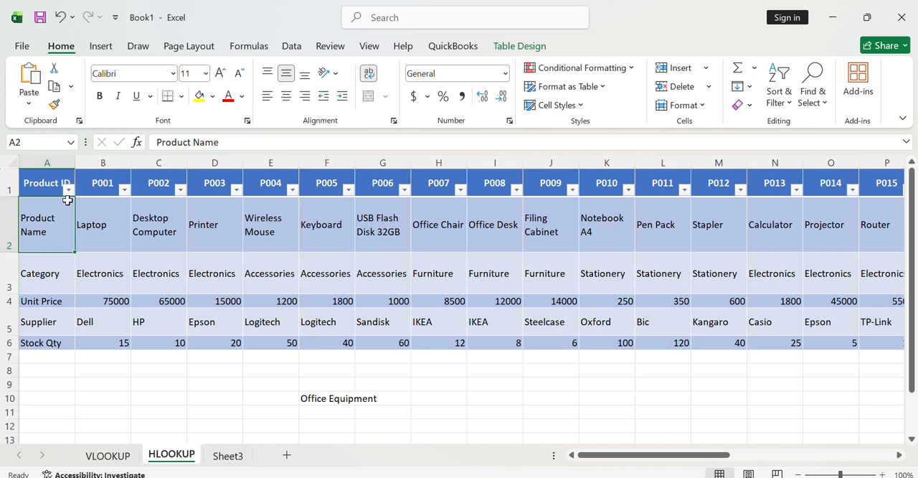
click(335, 393)
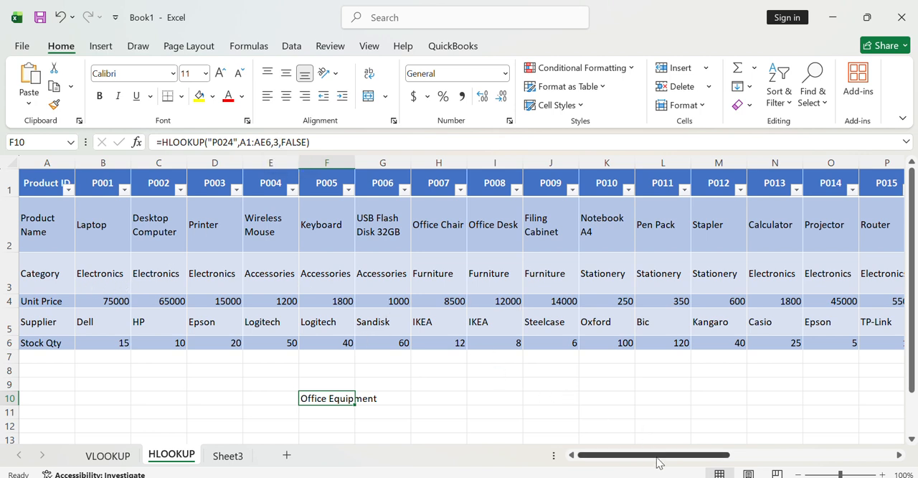
drag(661, 458, 773, 465)
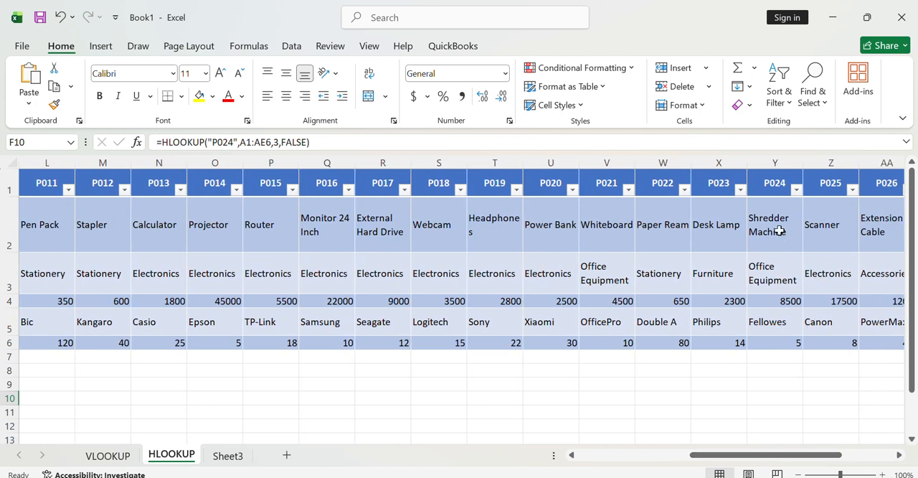
click(772, 274)
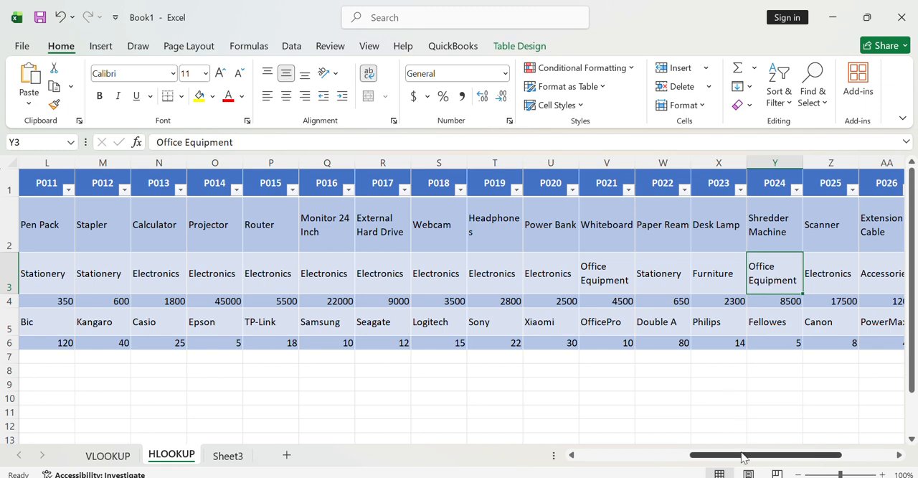
drag(742, 455, 613, 457)
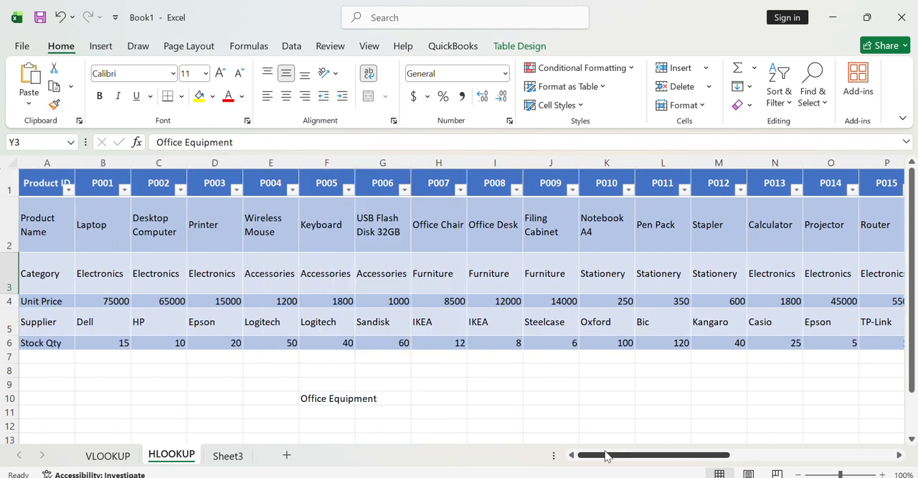
- Change the HLOOKUP formula in F10 to look up "P030" with row index number 4
click(333, 398)
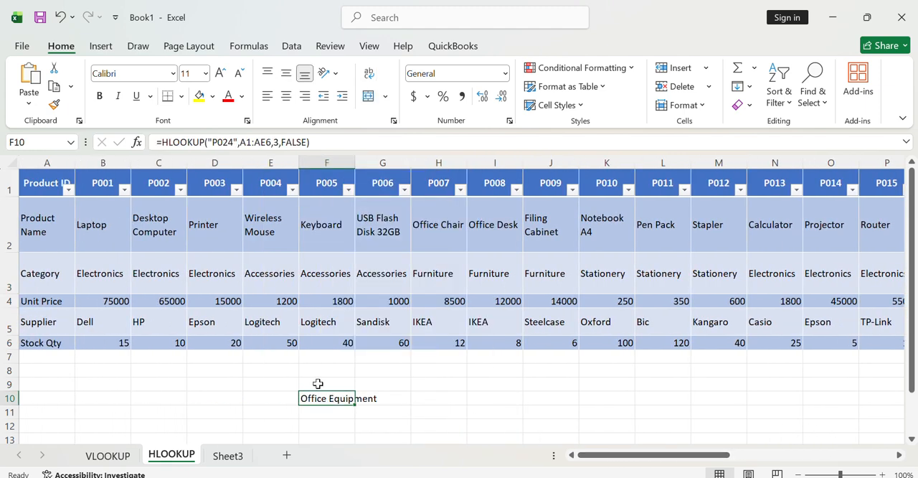
click(233, 143)
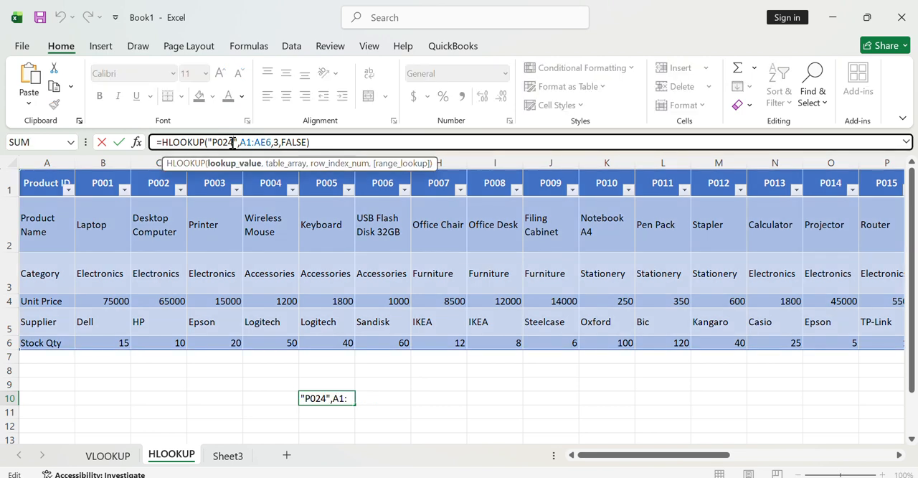
key(BackSpace)
key(BackSpace)
text(30)
click(279, 143)
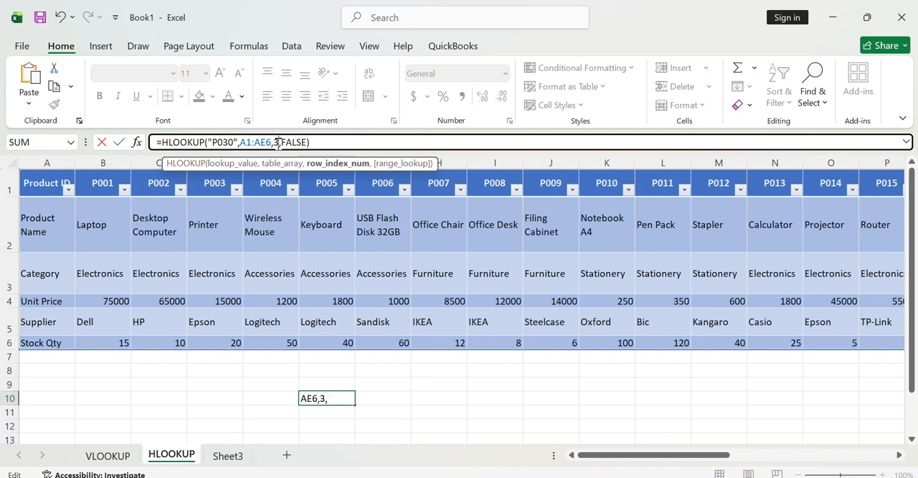
key(BackSpace)
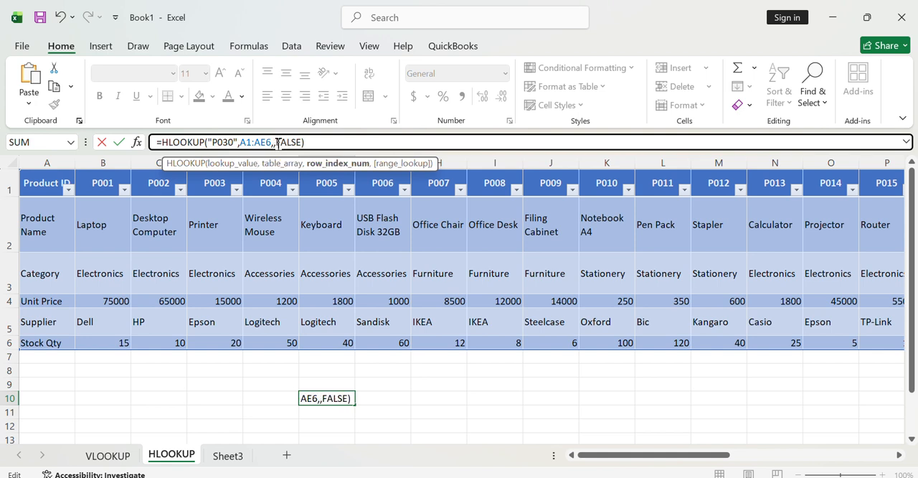
text(4)
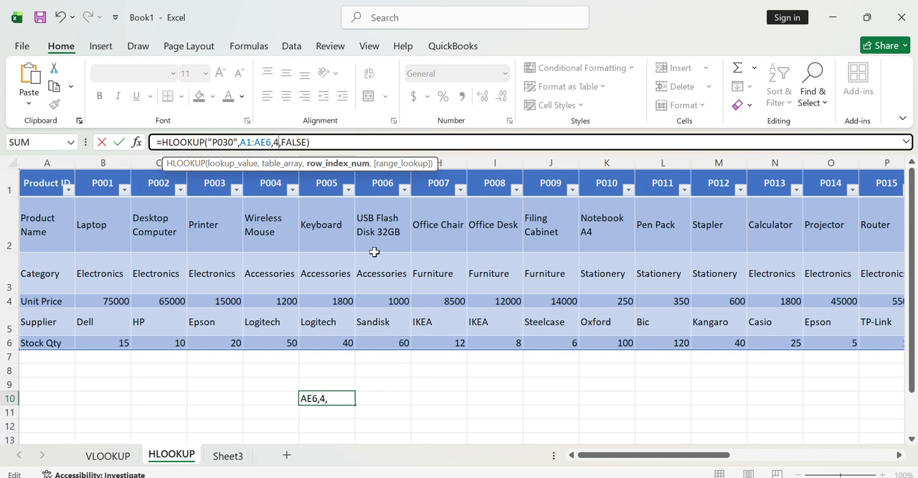
key(Return)
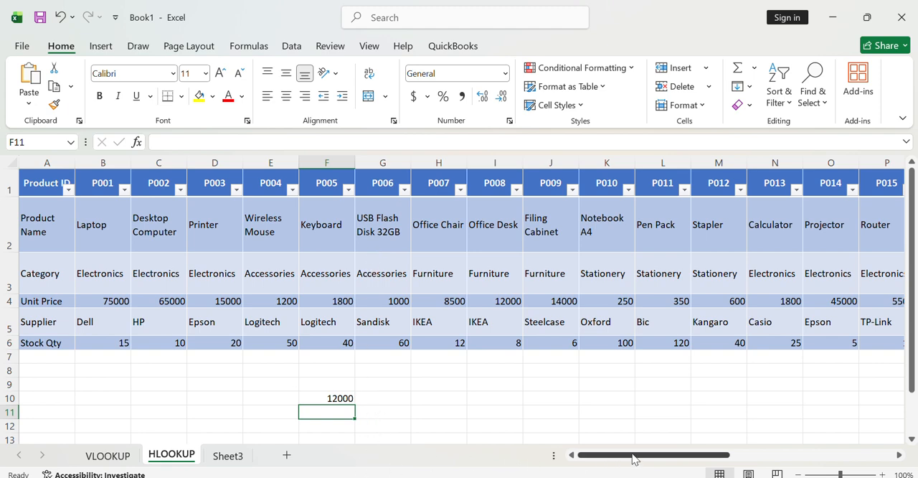
- Check the unit price of product P030 in the table to verify the lookup result
drag(640, 458, 815, 454)
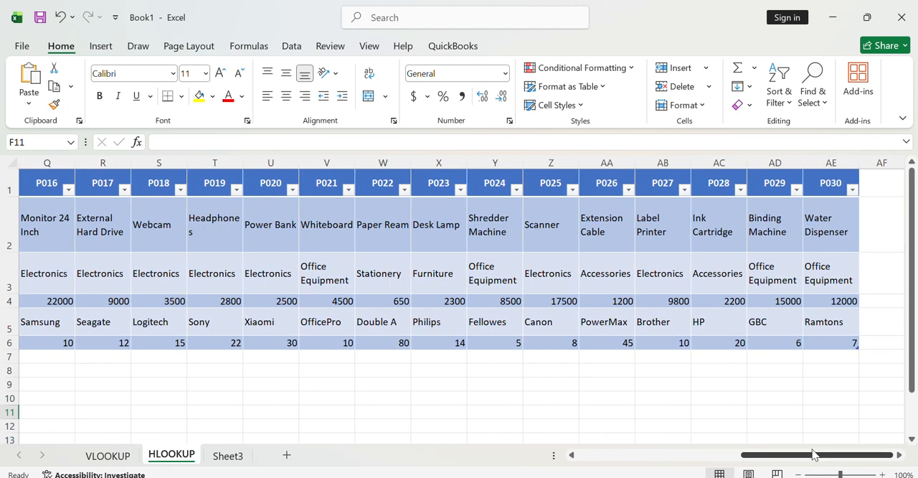
click(837, 303)
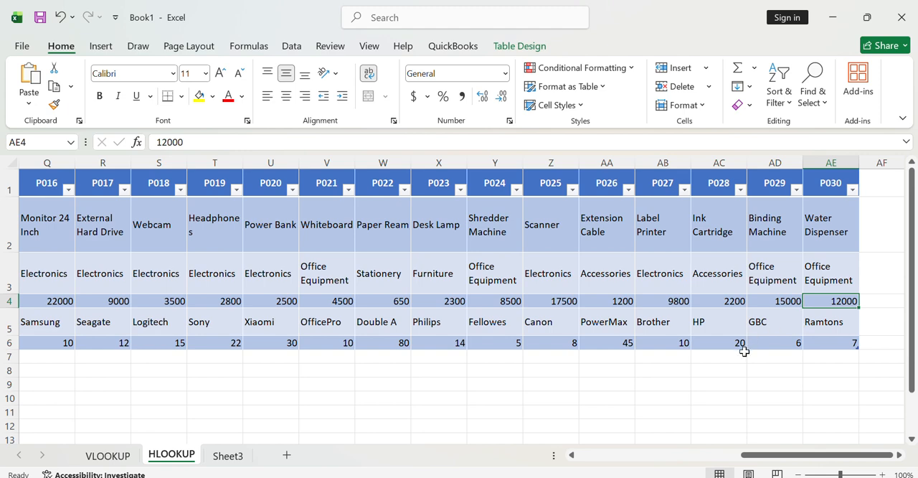
drag(781, 457, 581, 456)
- Change the HLOOKUP formula in F10 to look up "P010" with row index number 2
click(337, 395)
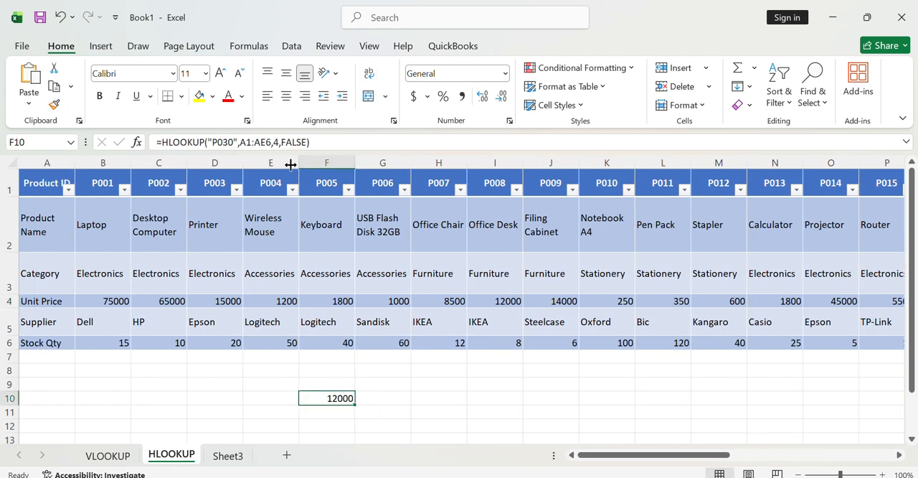
click(229, 142)
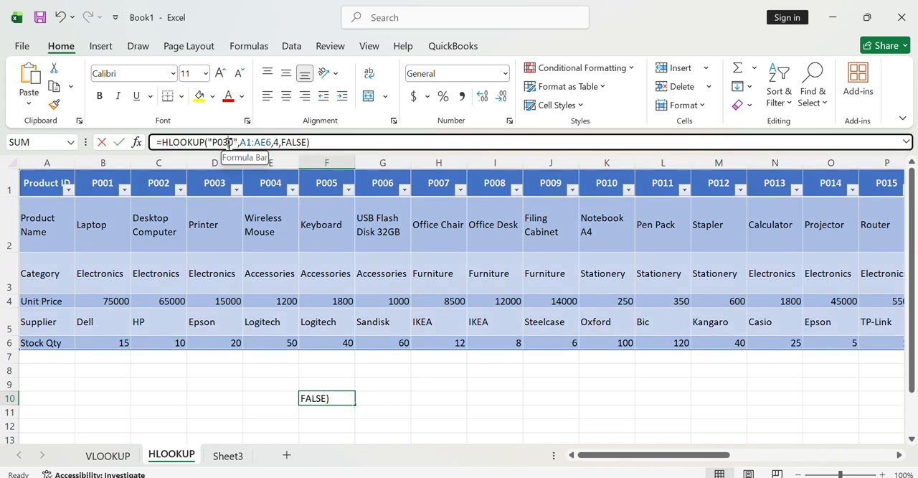
key(BackSpace)
key(BackSpace)
text(10)
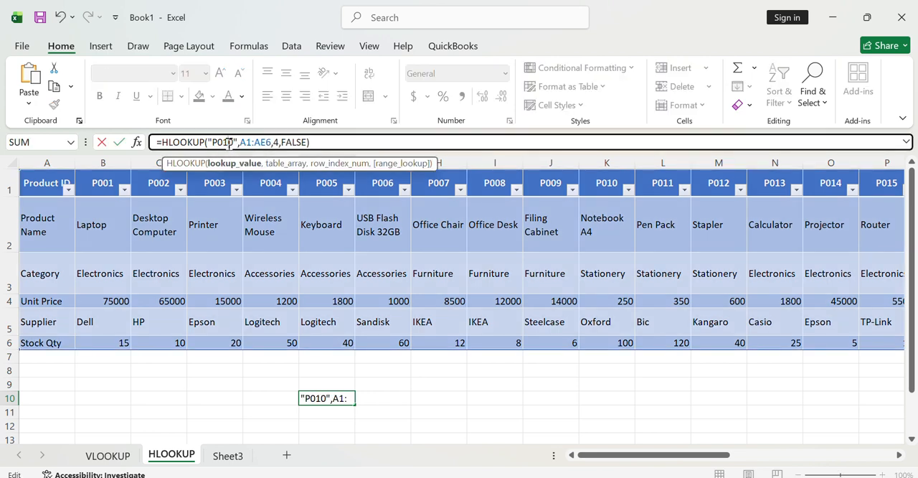
click(279, 143)
key(BackSpace)
text(2)
key(Return)
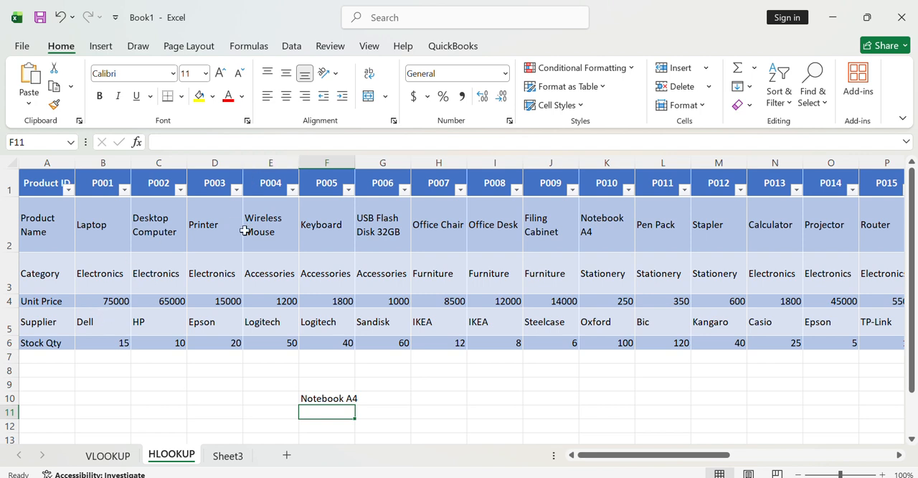
- Check P010's product name, and compare the VLOOKUP sheet's vertical layout with column A of the HLOOKUP sheet
click(607, 180)
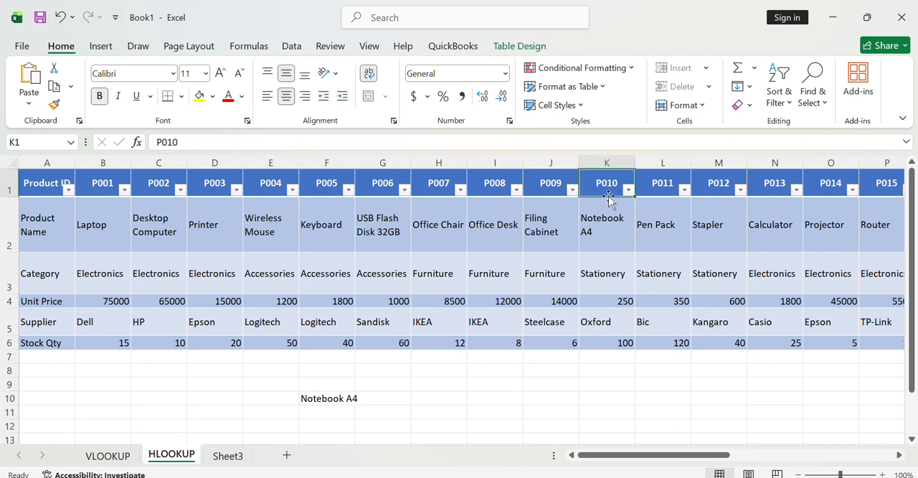
click(604, 234)
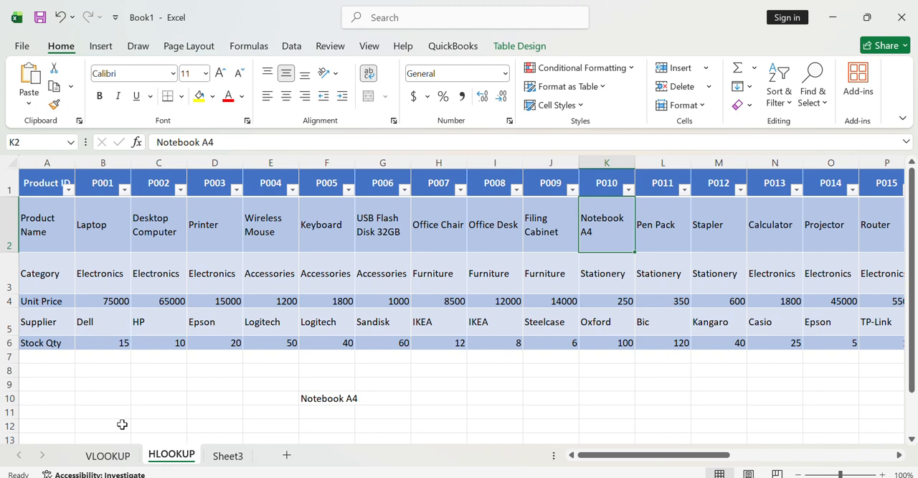
click(108, 456)
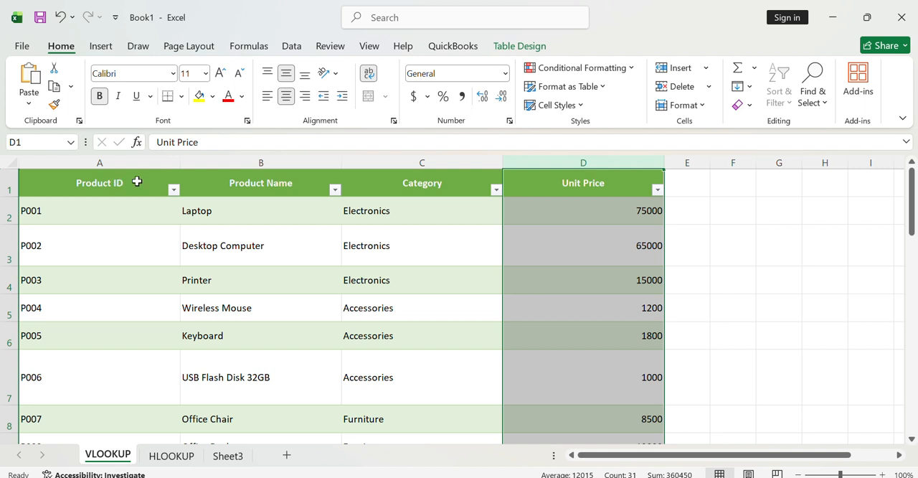
click(208, 219)
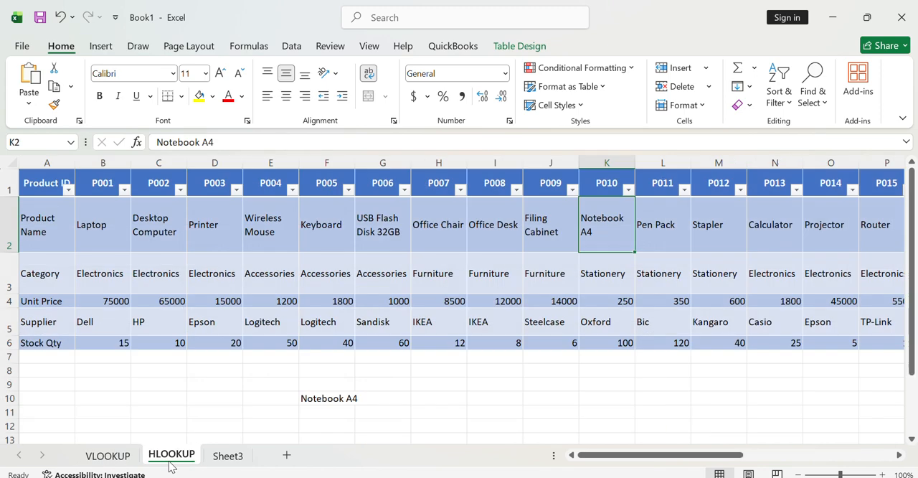
click(171, 459)
click(48, 161)
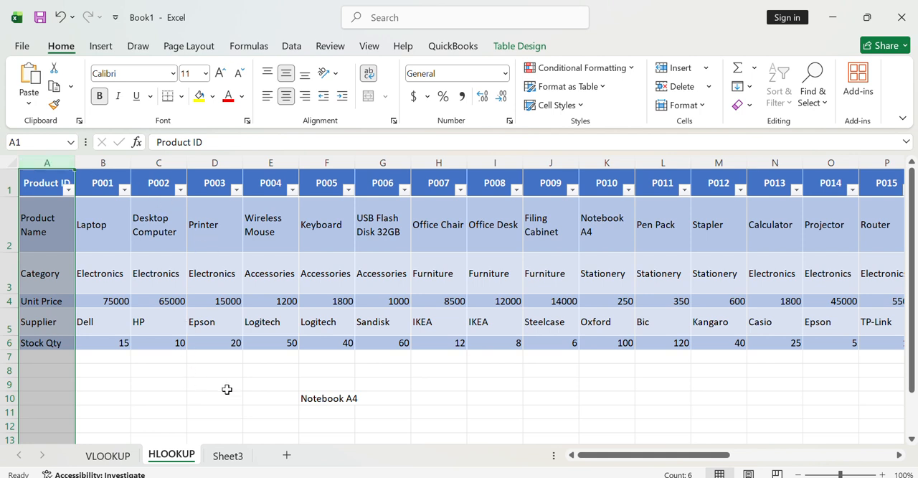
- Examine the complete HLOOKUP formula in cell F10
click(309, 399)
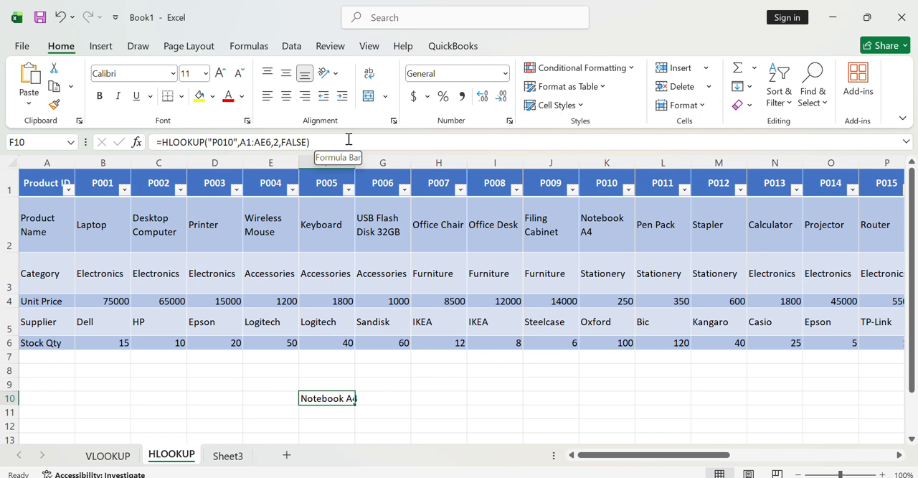
drag(349, 139, 149, 138)
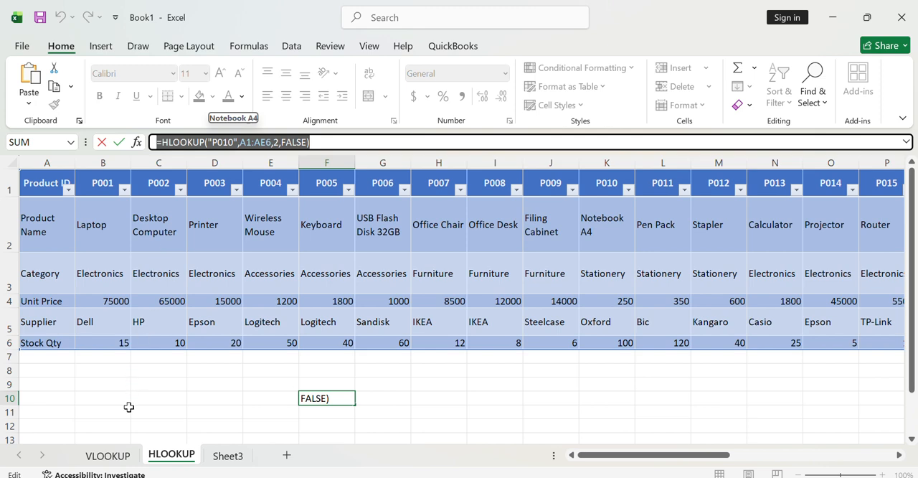
click(108, 453)
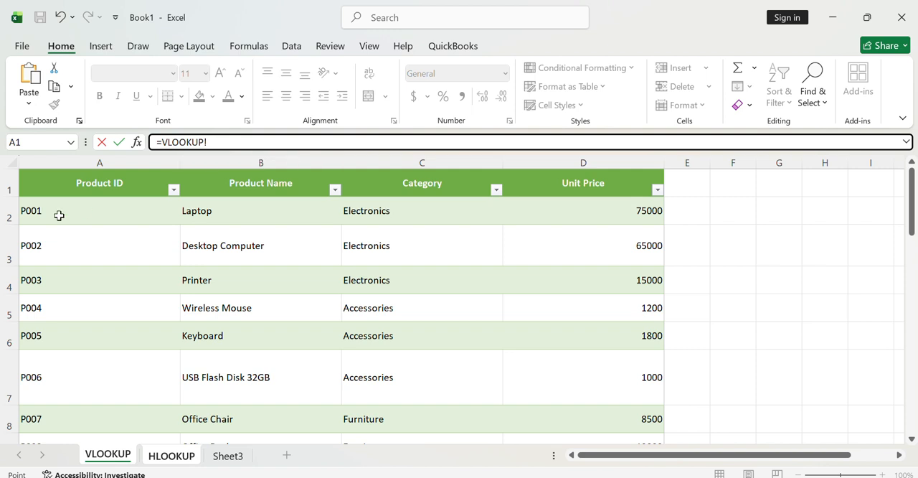
click(119, 159)
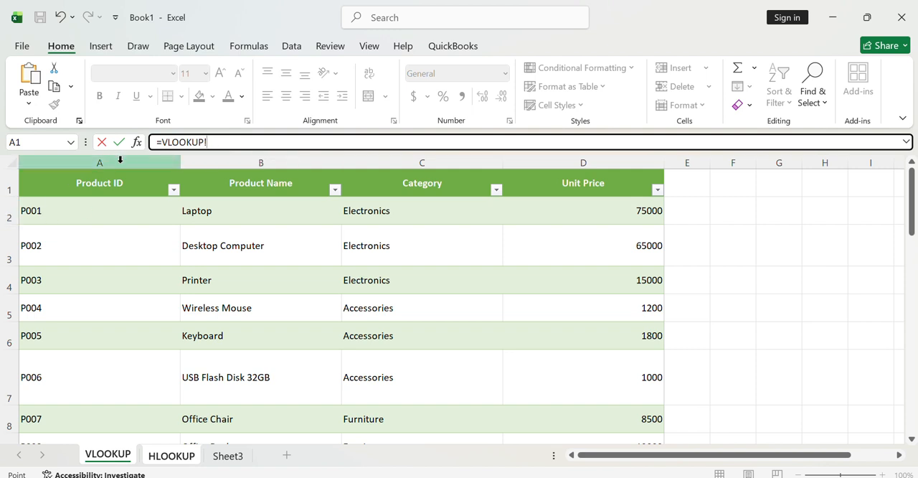
click(13, 216)
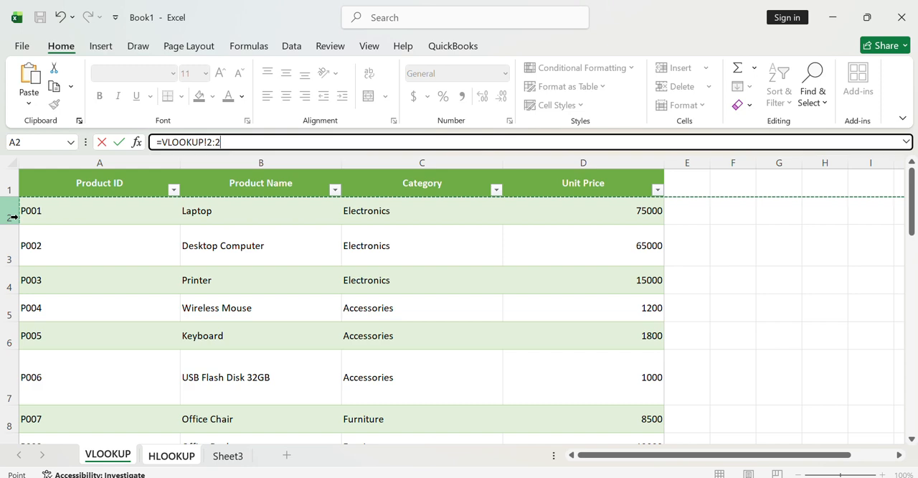
click(12, 216)
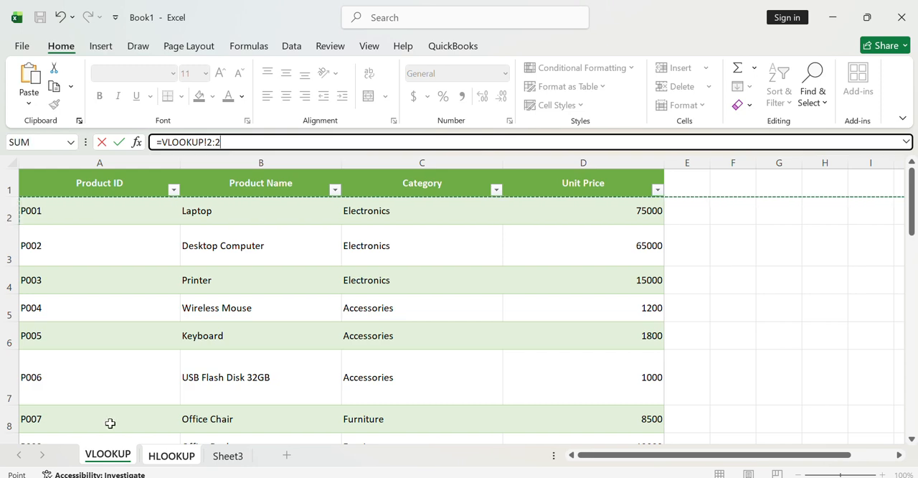
click(164, 457)
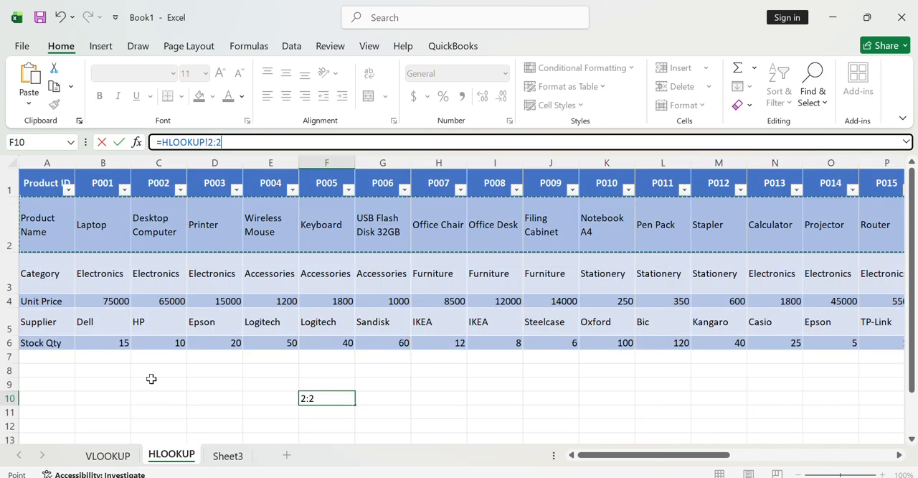
key(Escape)
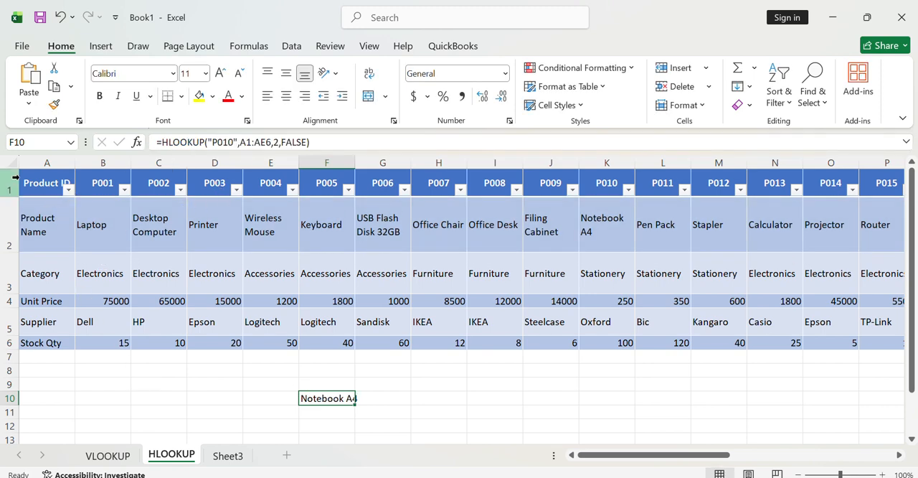
- Highlight row 1 of the HLOOKUP sheet to examine how the product IDs run horizontally across the table
click(49, 162)
click(10, 179)
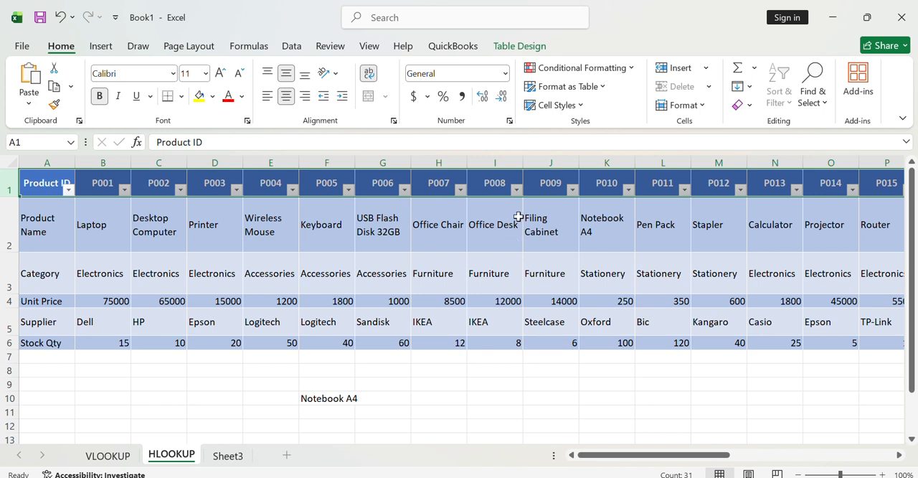
click(486, 22)
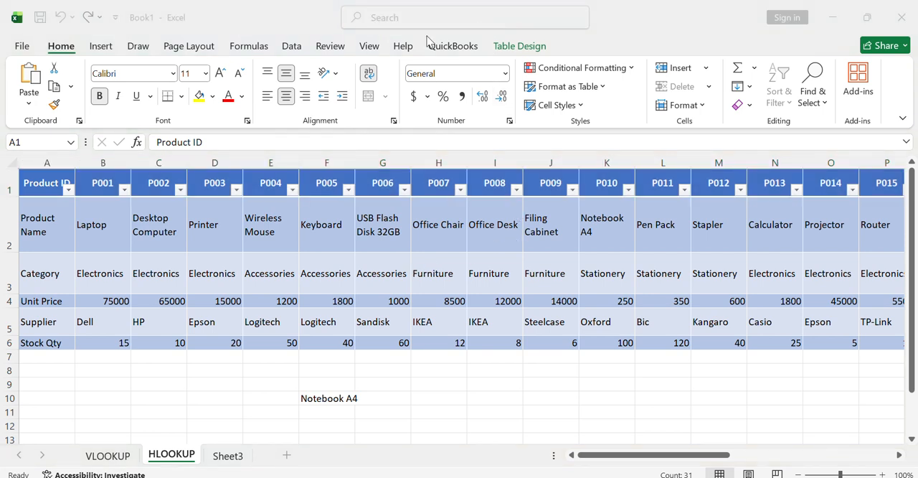